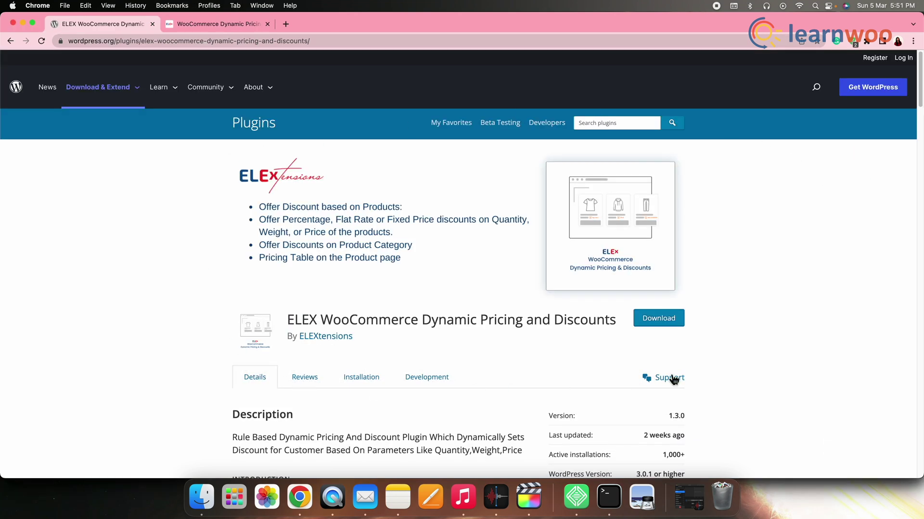
Check the $79.00 Single Site licence price on ELEXtensions, then return to the store's Dashboard.
scroll(698, 369, down, 2)
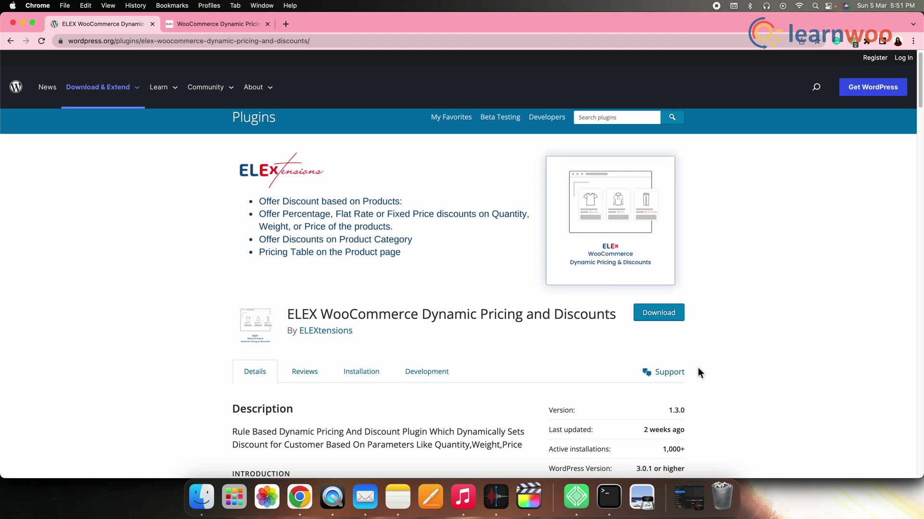
scroll(697, 373, down, 5)
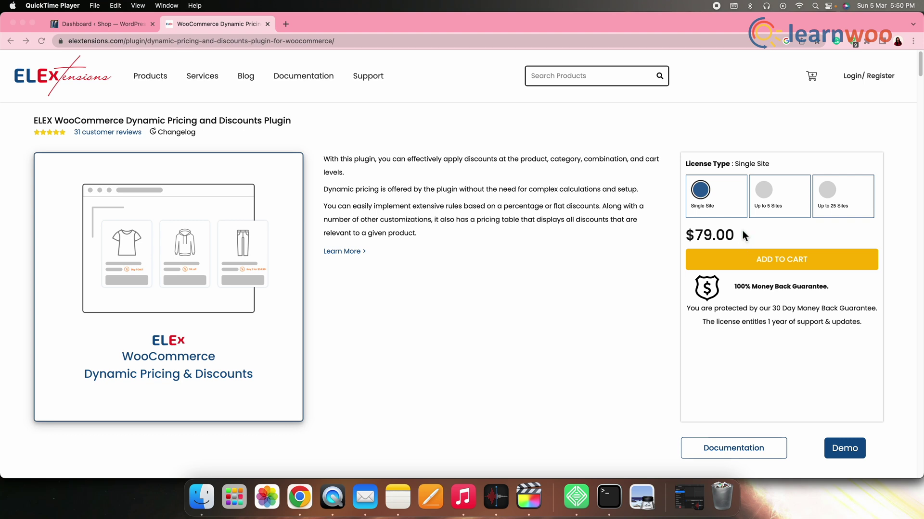
click(104, 24)
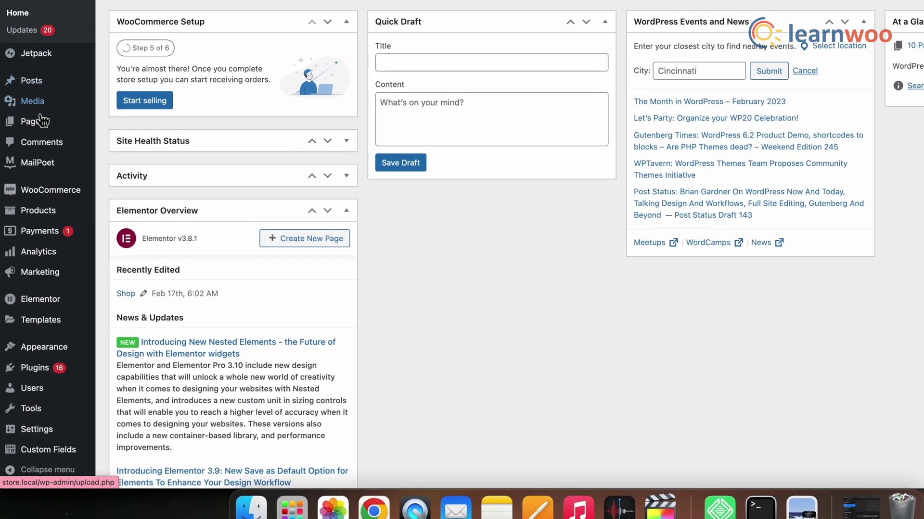
Install 'elex-woocommerce-dynamic-pricing-and-discounts-premium (1).zip' from Downloads as a plugin and activate it.
mouse_move(62, 367)
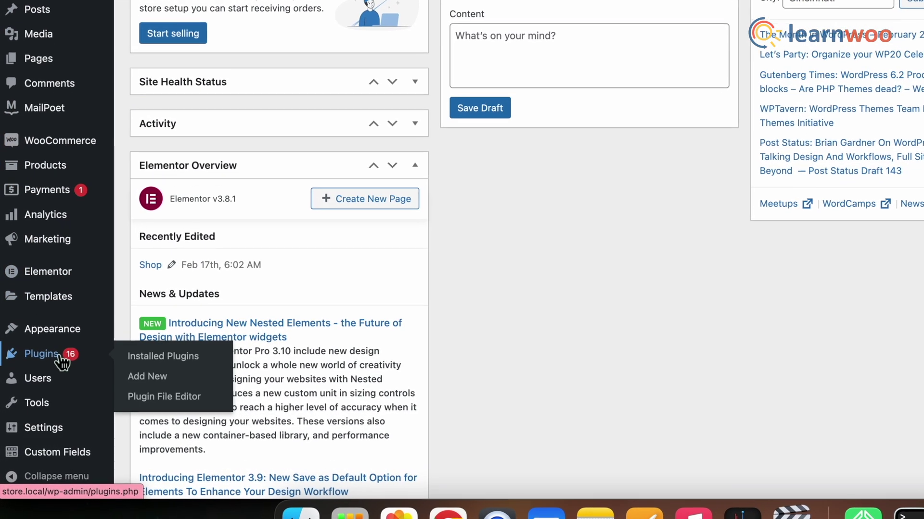
click(186, 368)
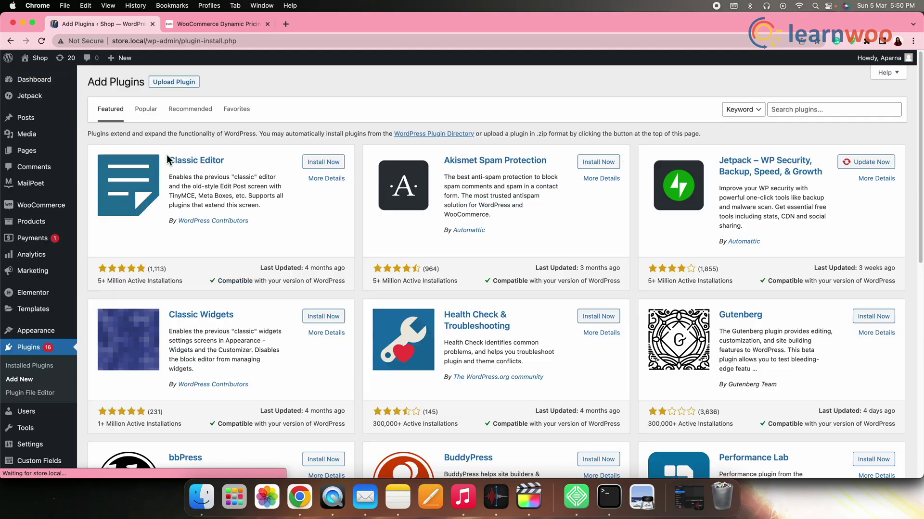
click(175, 88)
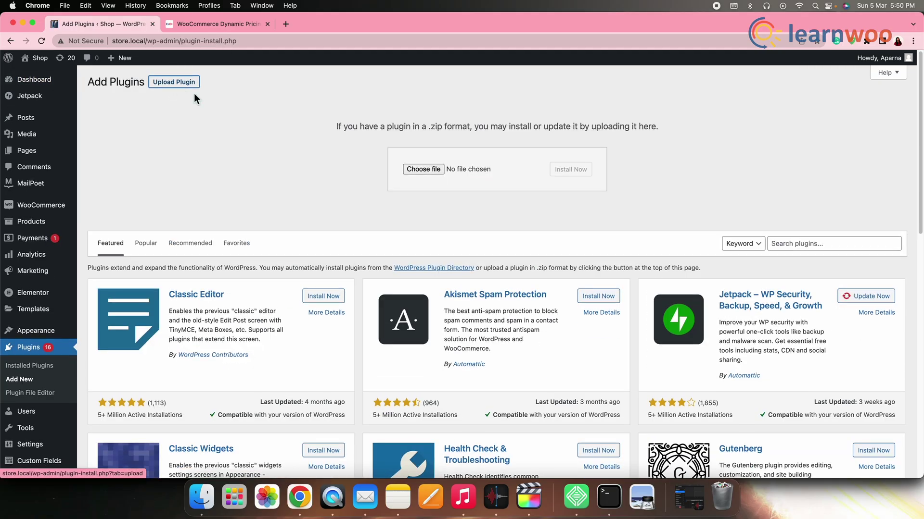
scroll(376, 180, down, 1)
click(424, 159)
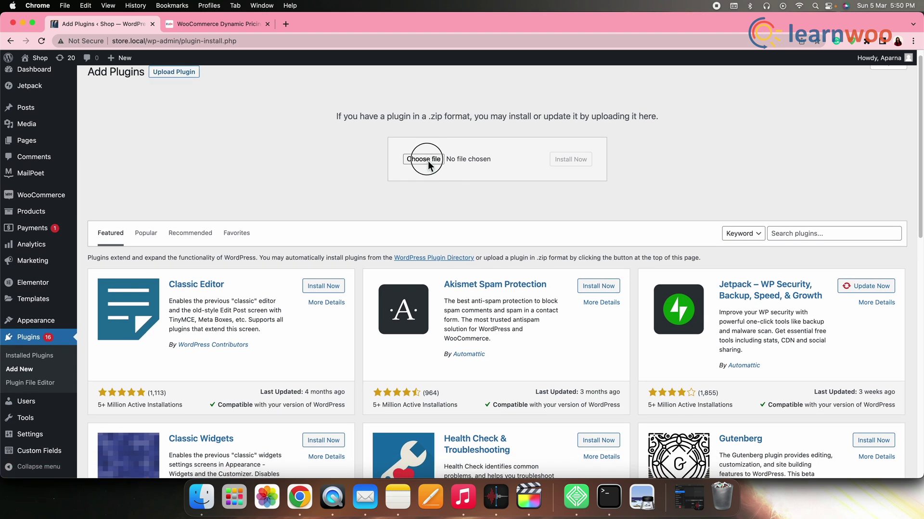
click(303, 237)
click(474, 181)
key(Return)
scroll(551, 175, up, 1)
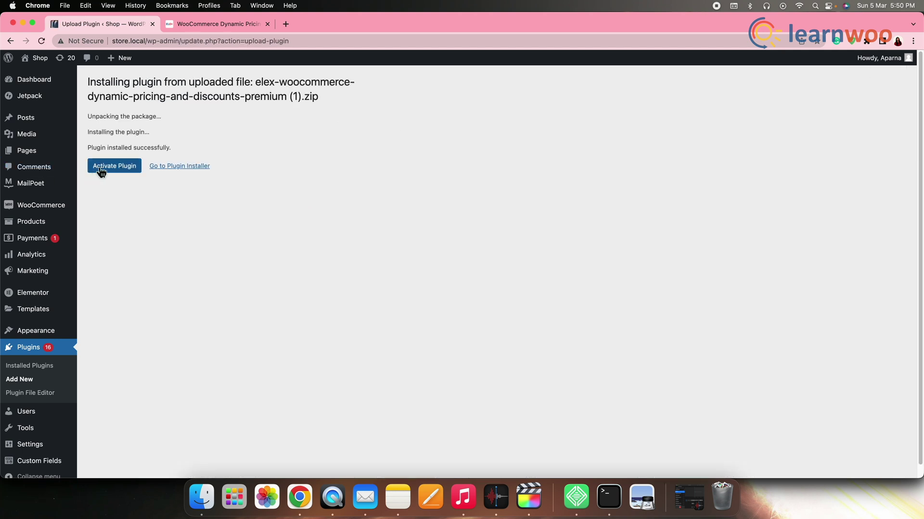
click(101, 169)
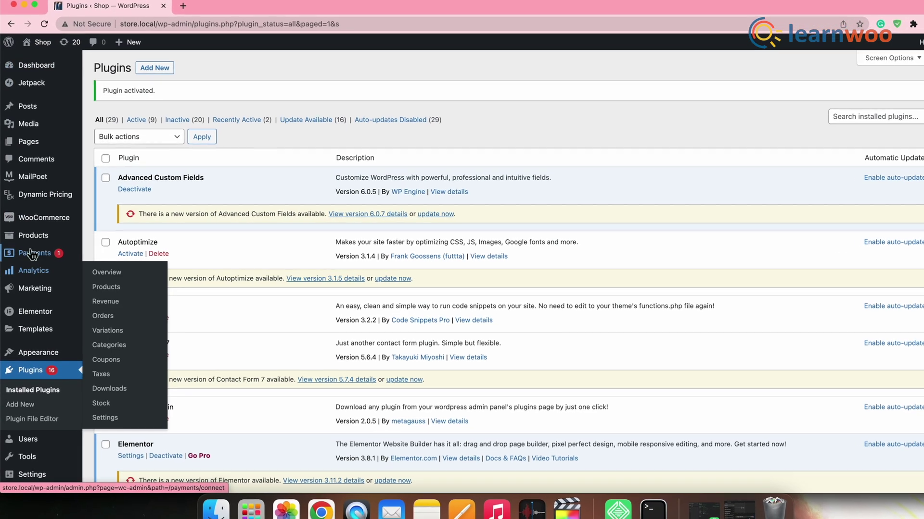
Go to Dynamic Pricing's Bogo Product Rules and start a new rule.
mouse_move(24, 201)
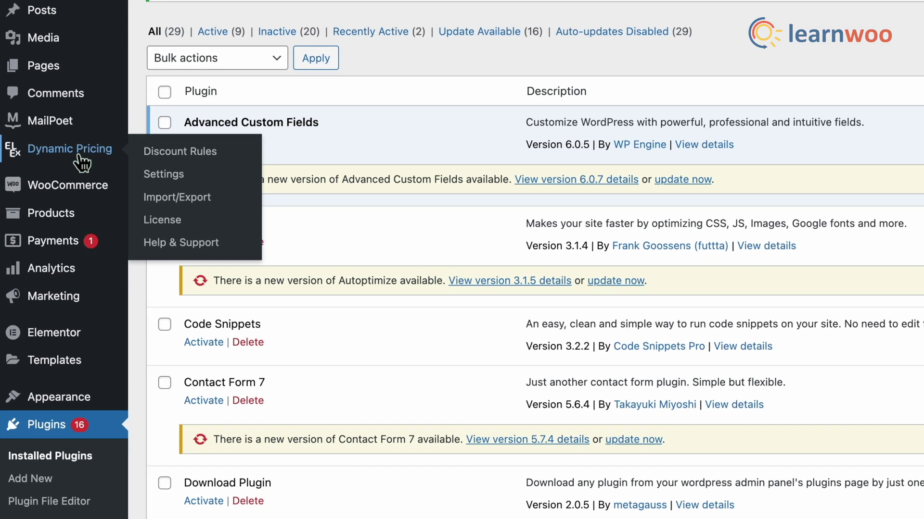
click(79, 156)
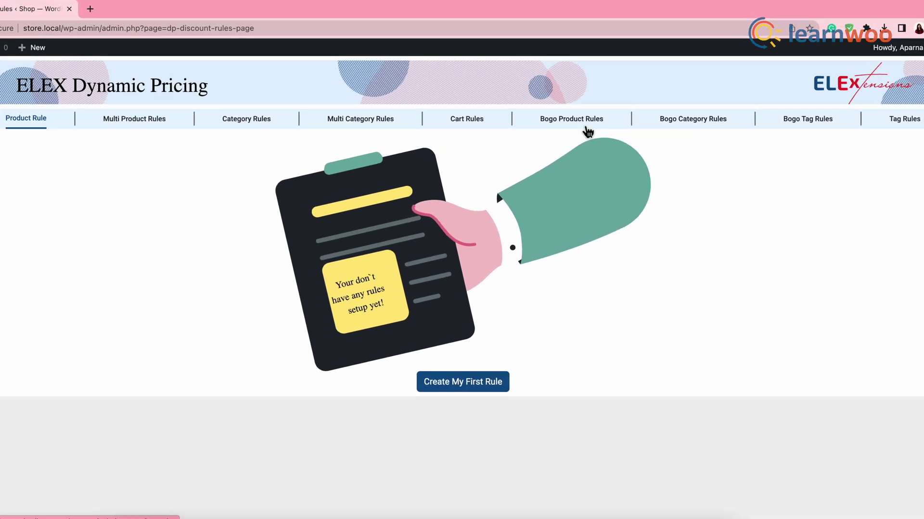
click(574, 128)
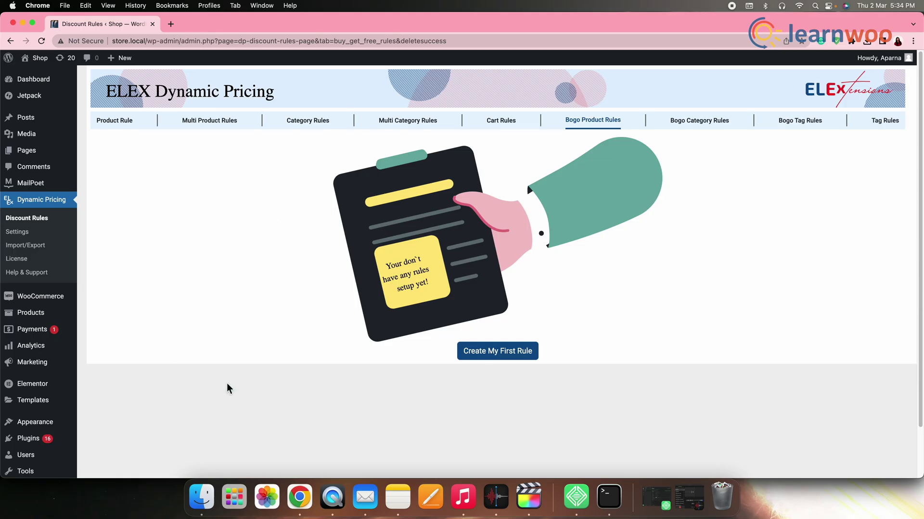
click(506, 353)
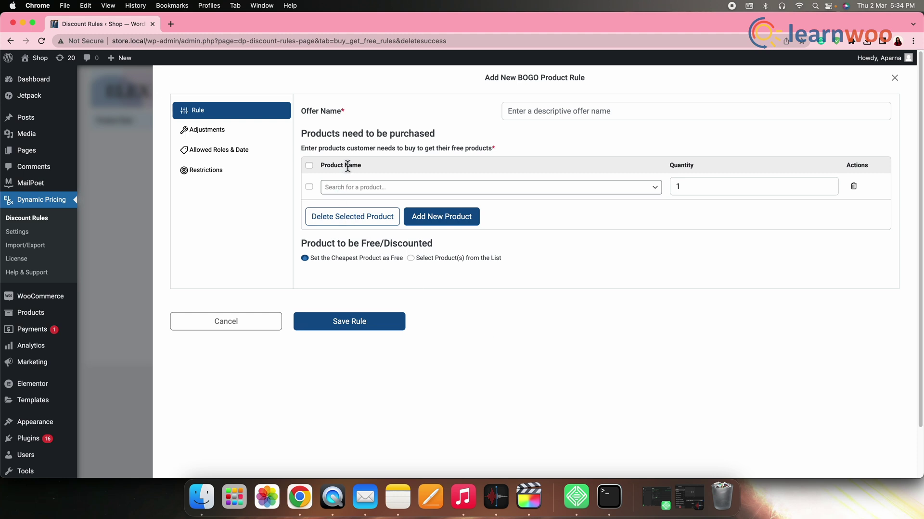
Name the offer 'Boom' and make Shoes (#74) the product to buy.
click(534, 115)
text(Boom)
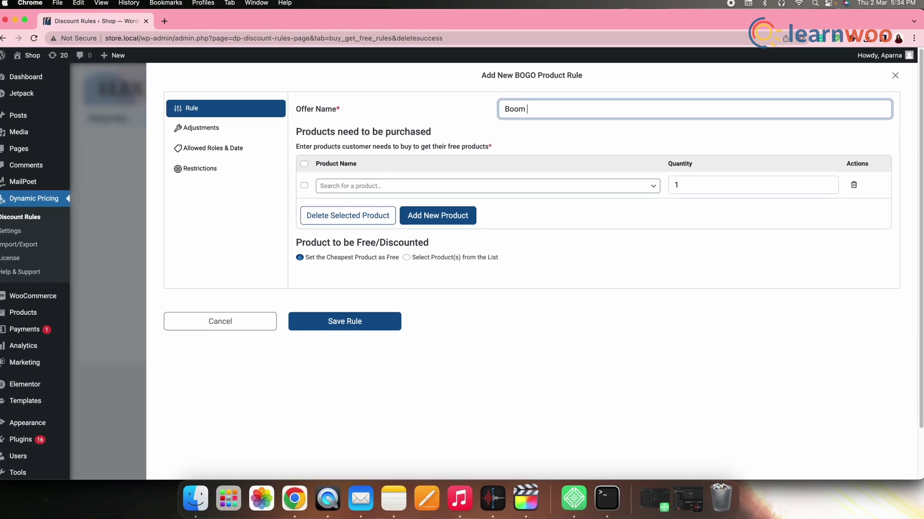
click(355, 187)
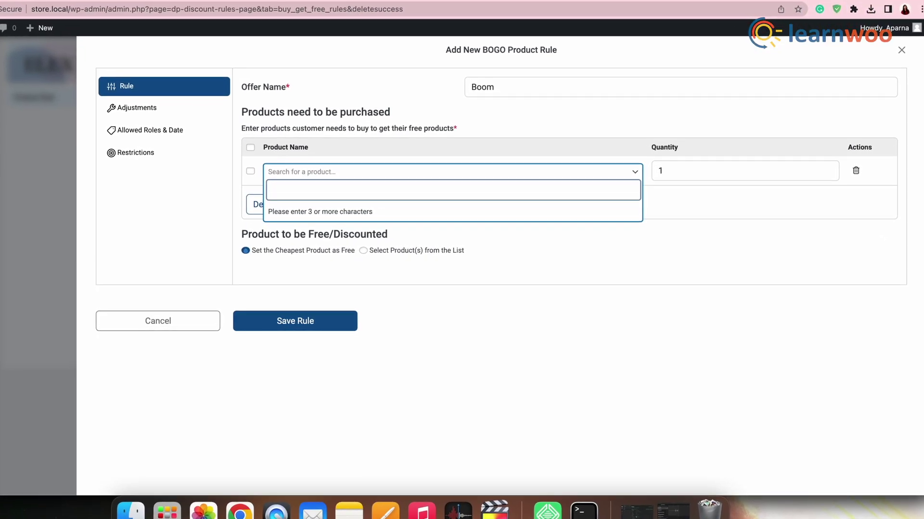
text(Sho)
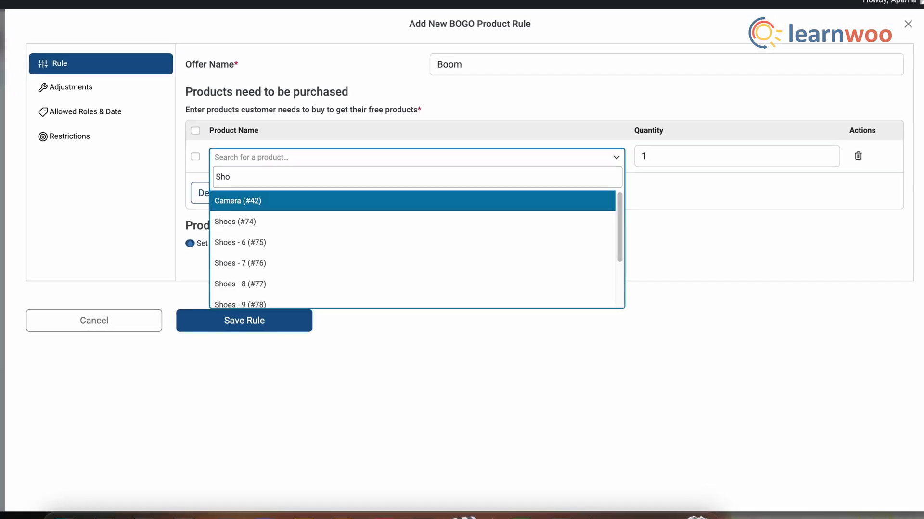
text(es)
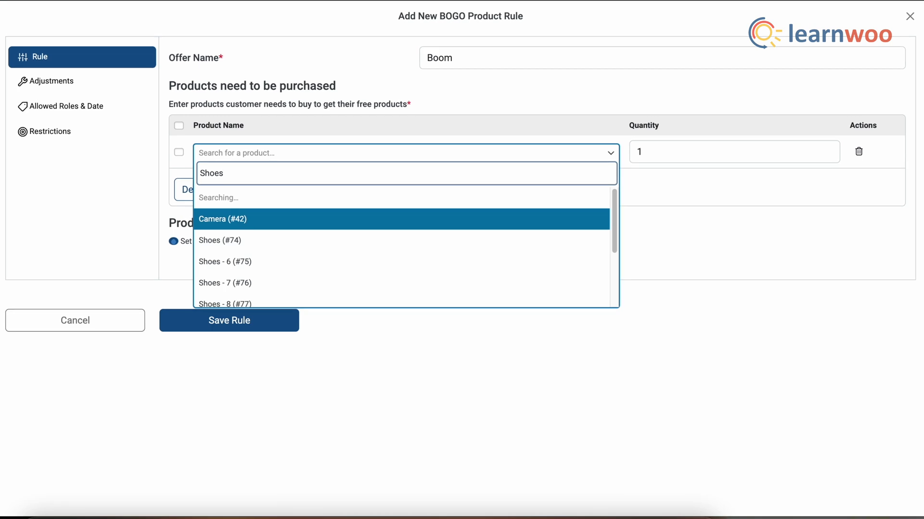
key(Down)
key(Return)
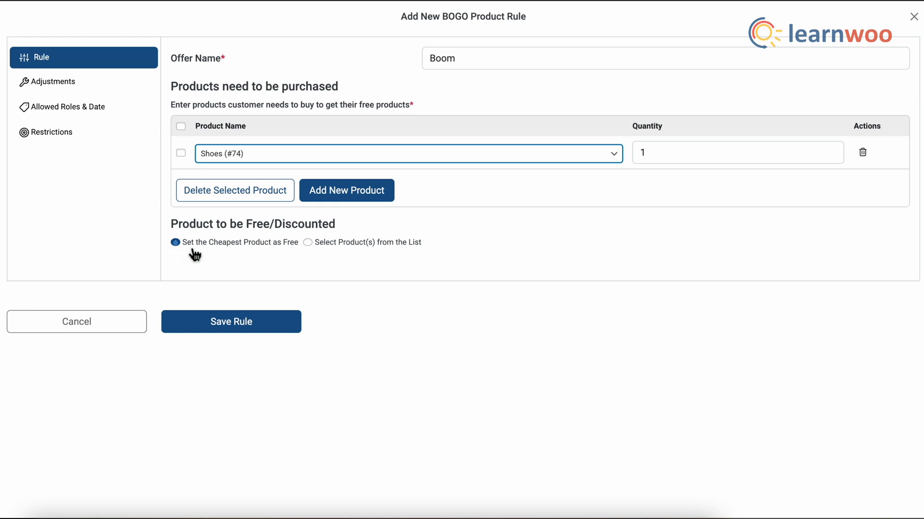
Give Tee (#319), quantity 1, free as a specific product instead of the cheapest item.
click(177, 244)
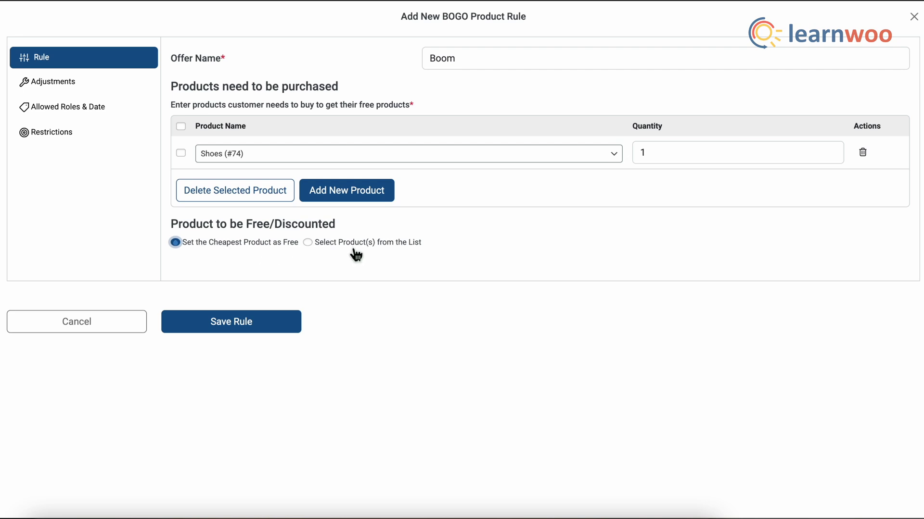
click(308, 243)
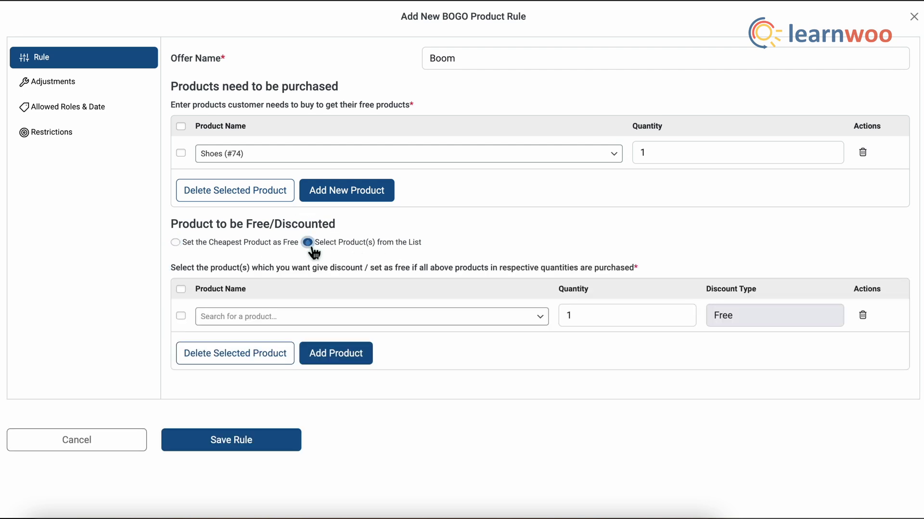
click(215, 322)
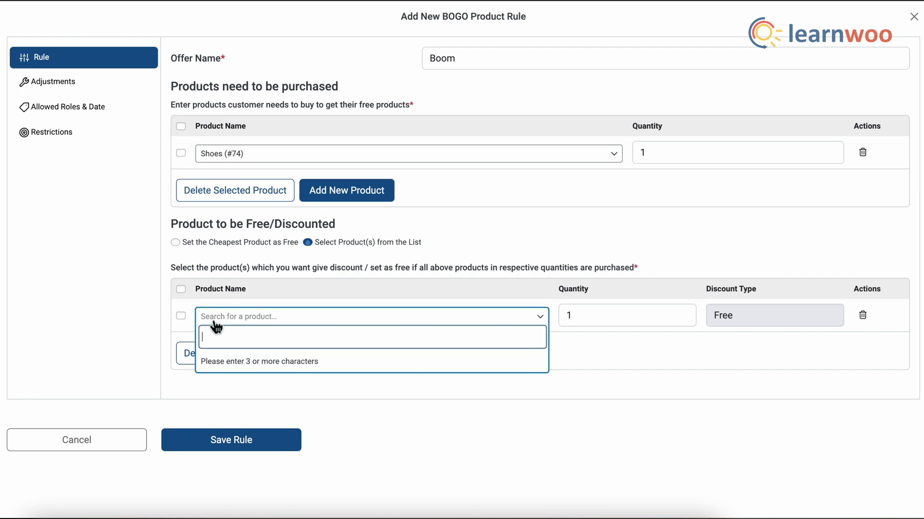
text(tee)
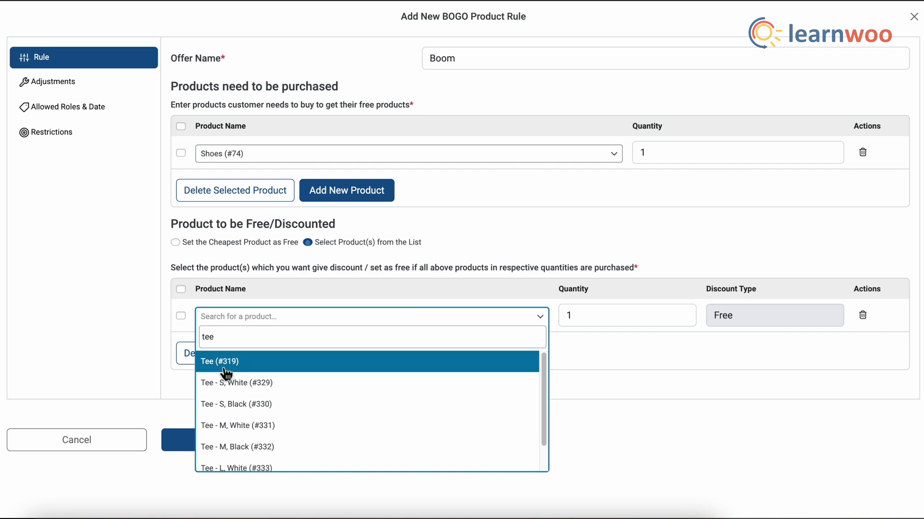
click(237, 372)
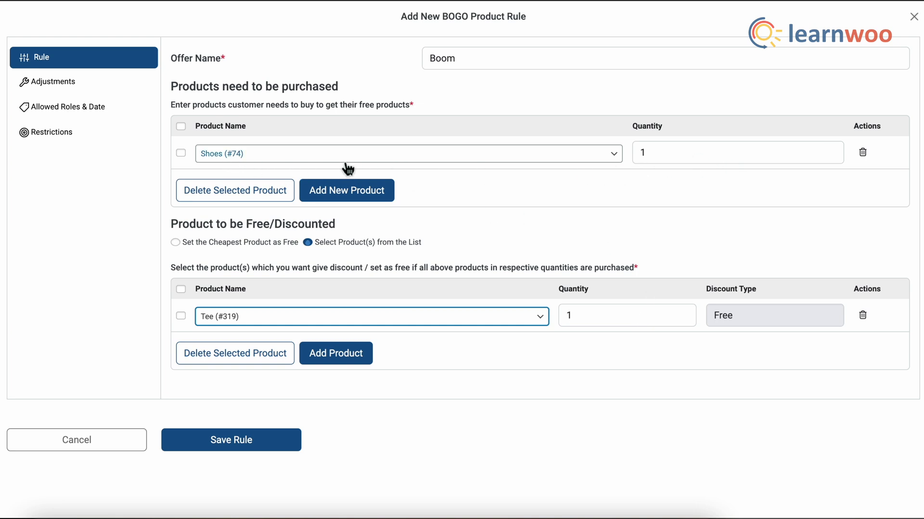
click(833, 150)
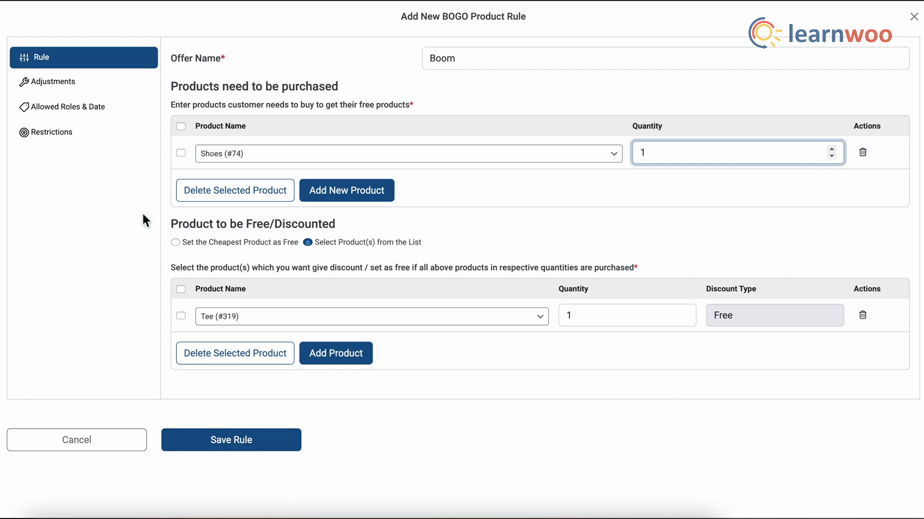
Review the Adjustments settings, leaving the amount empty and Allow Repeat Execution off.
click(72, 85)
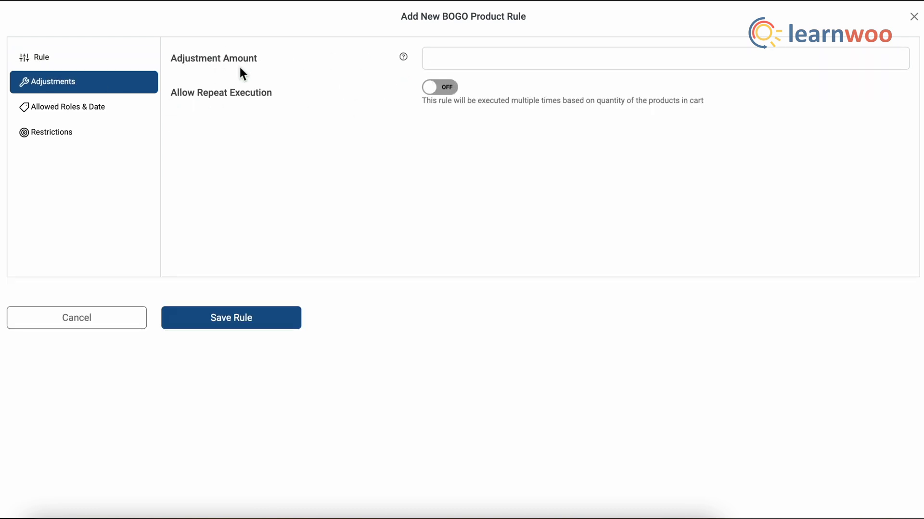
click(460, 60)
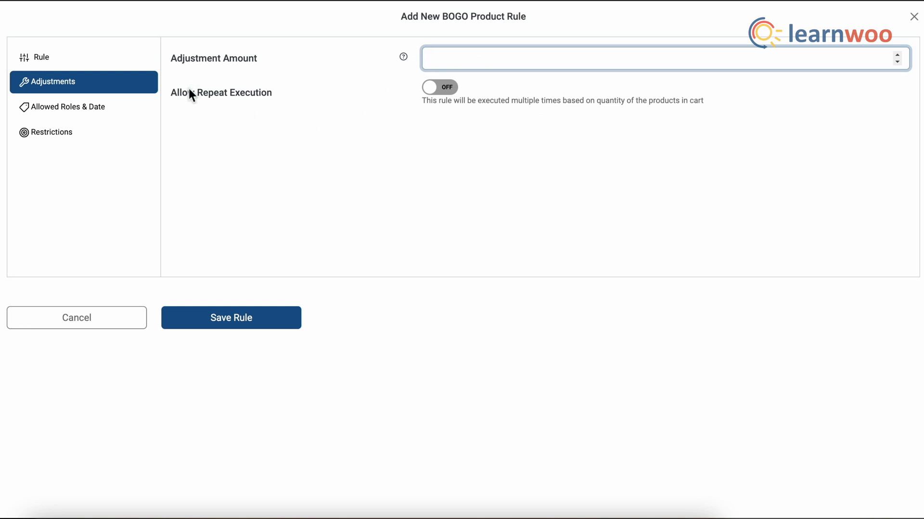
click(438, 91)
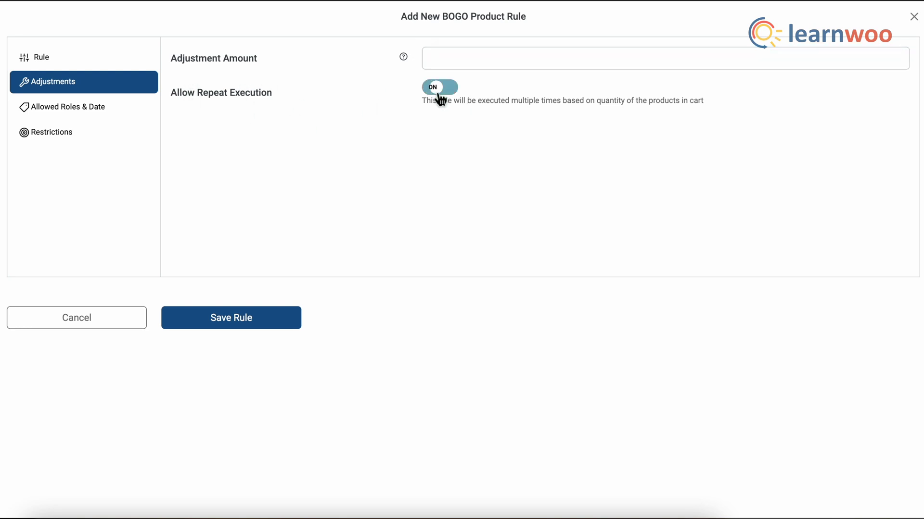
click(452, 90)
Set Allowed Roles to All and validity from 02/03/2023 to 31/05/2023.
click(97, 116)
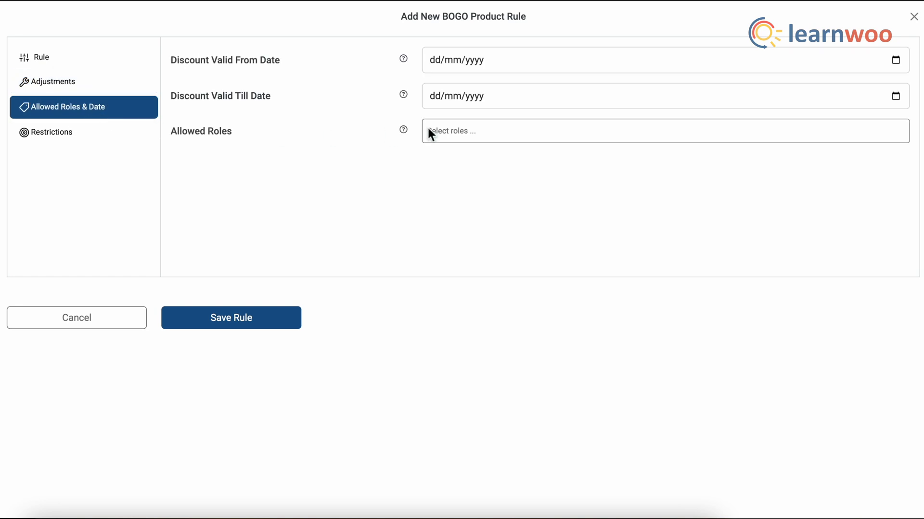
click(477, 139)
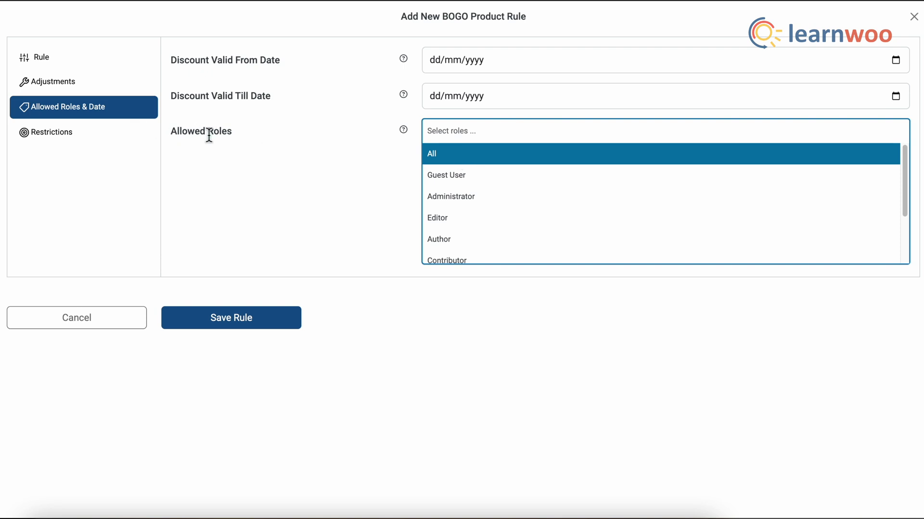
click(452, 162)
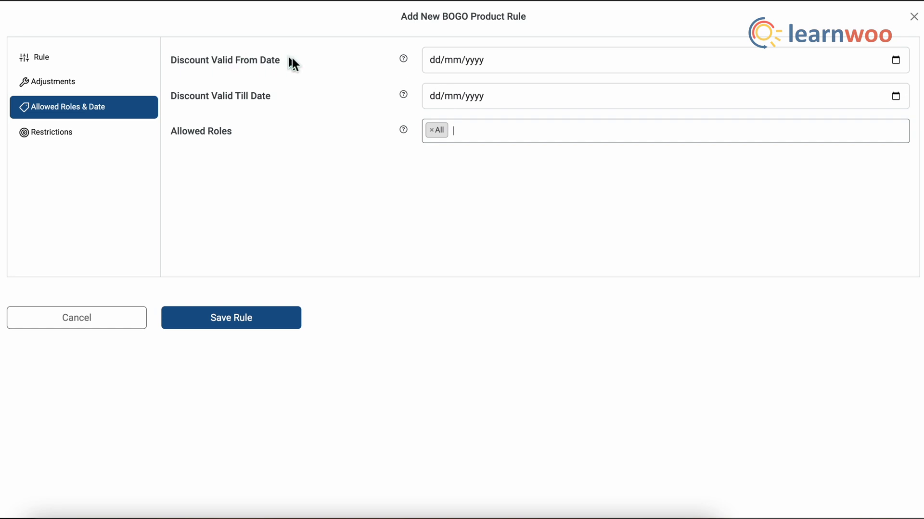
click(895, 62)
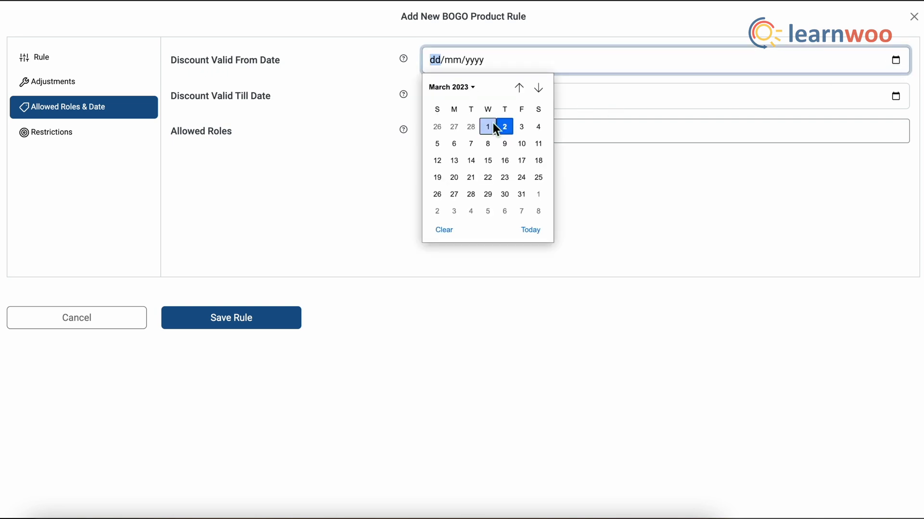
click(504, 127)
click(895, 96)
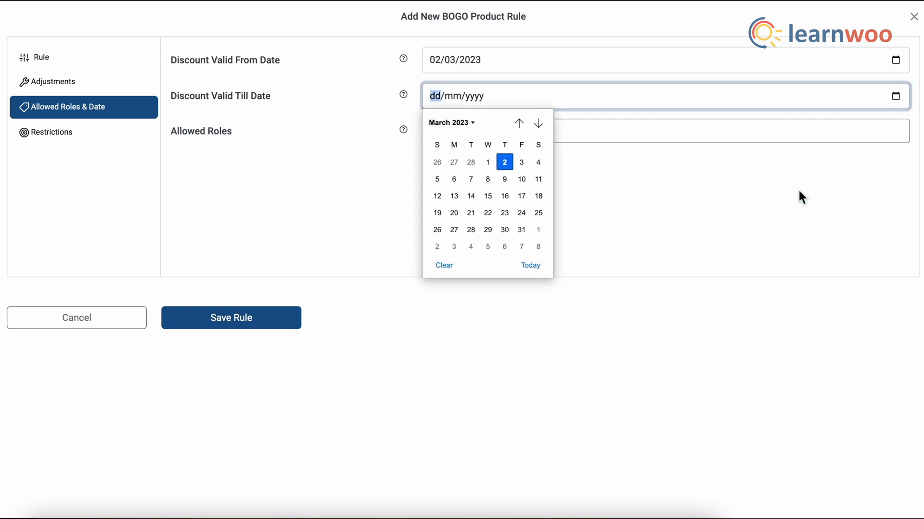
click(538, 124)
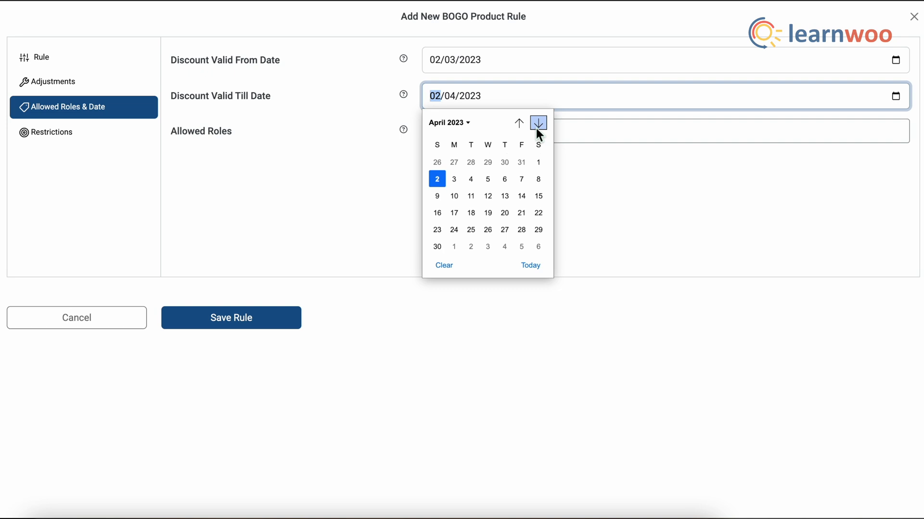
click(538, 123)
click(488, 230)
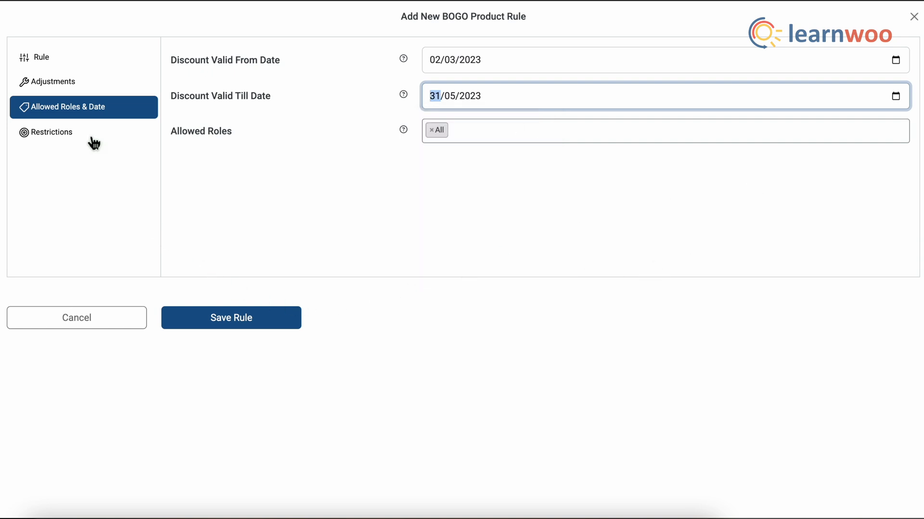
click(77, 58)
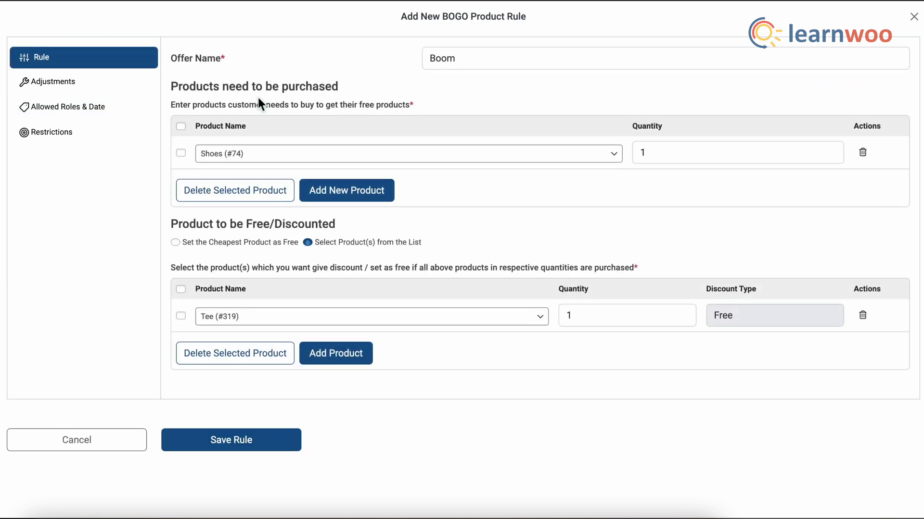
Save the Boom rule and open the storefront Shop page.
click(259, 452)
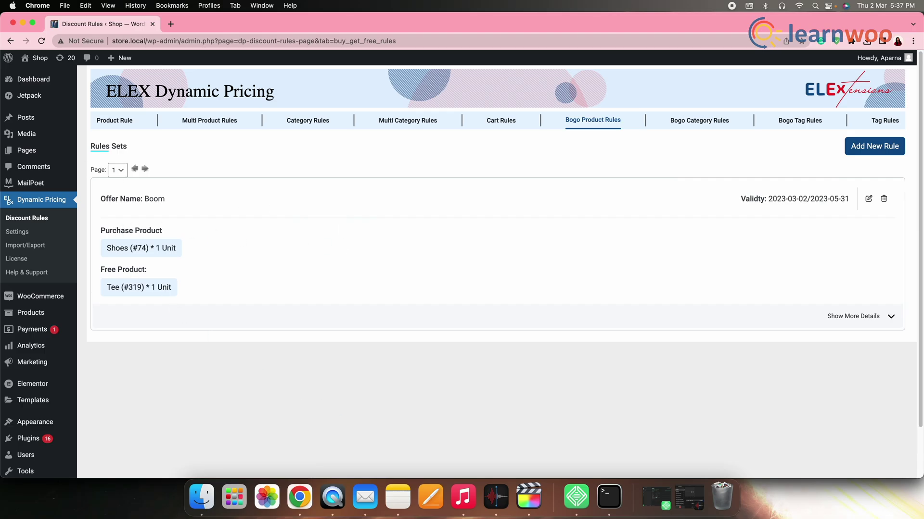
click(62, 69)
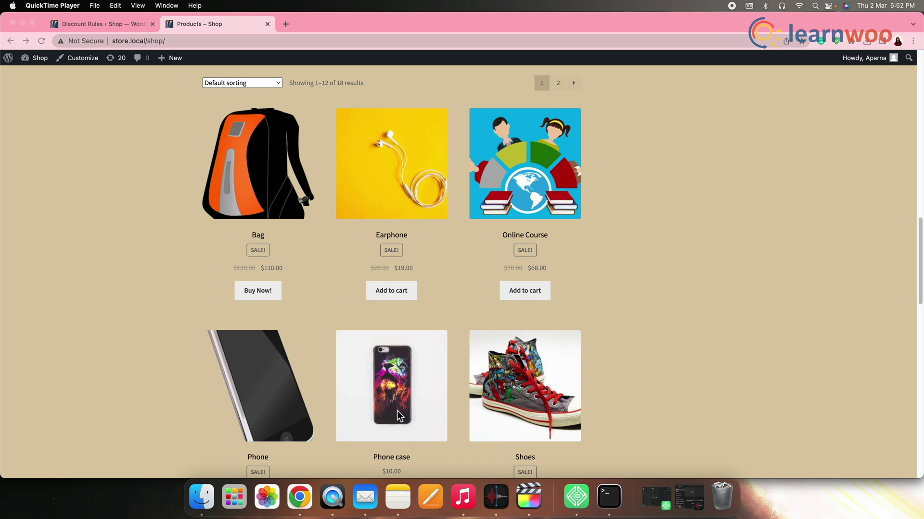
Add the $95.00 Shoes to the cart and confirm the Tee shows at $0.00.
scroll(421, 353, down, 5)
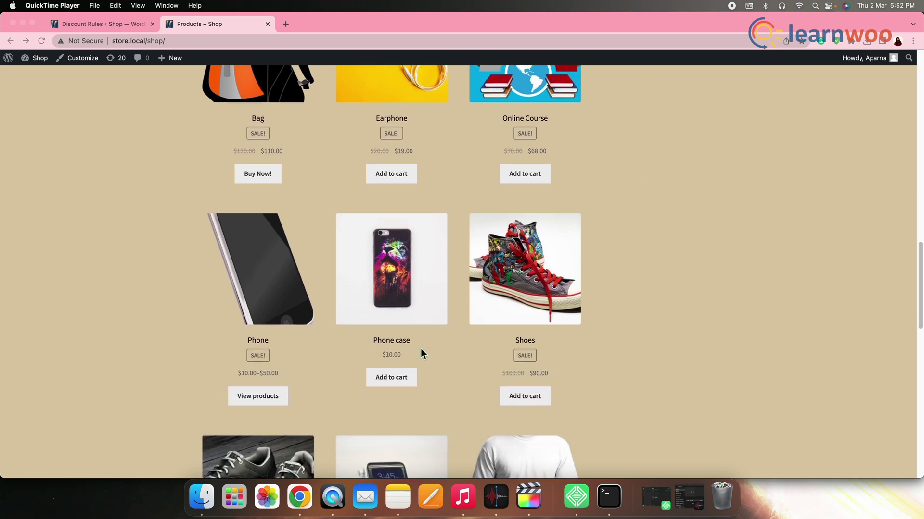
scroll(420, 348, down, 5)
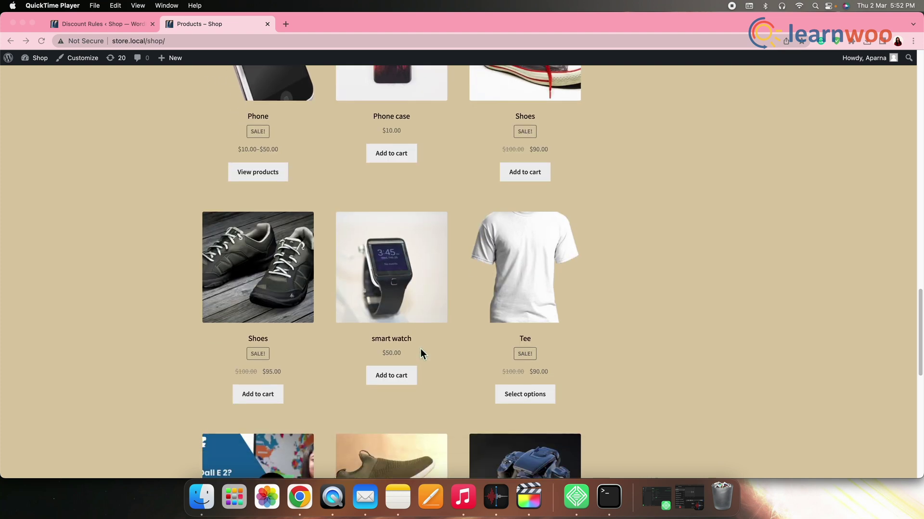
click(257, 394)
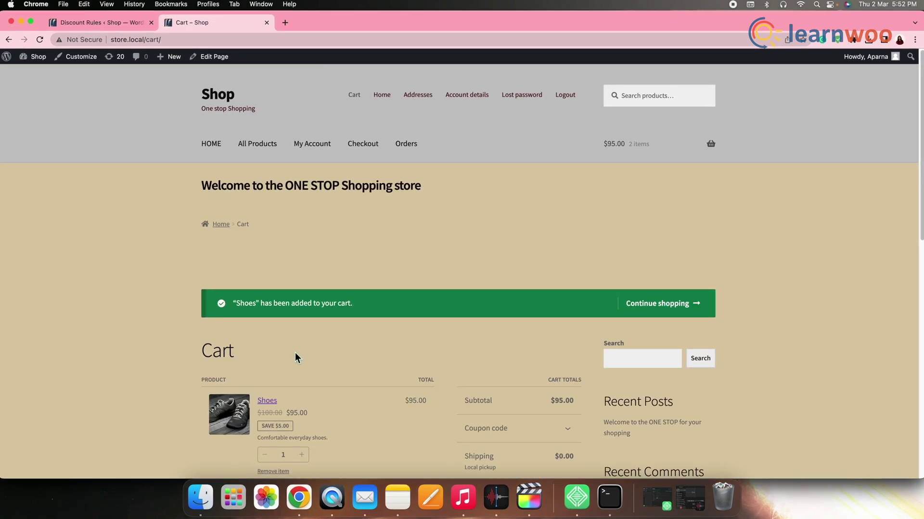
scroll(293, 375, down, 3)
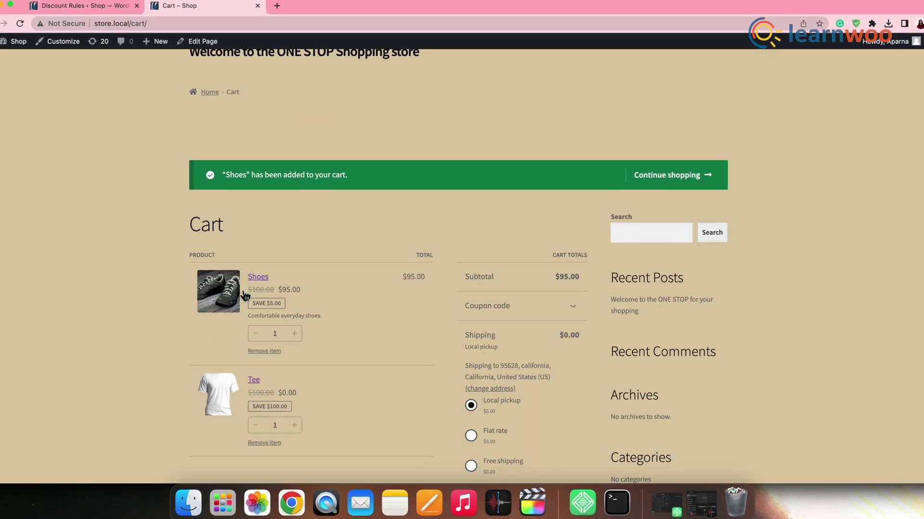